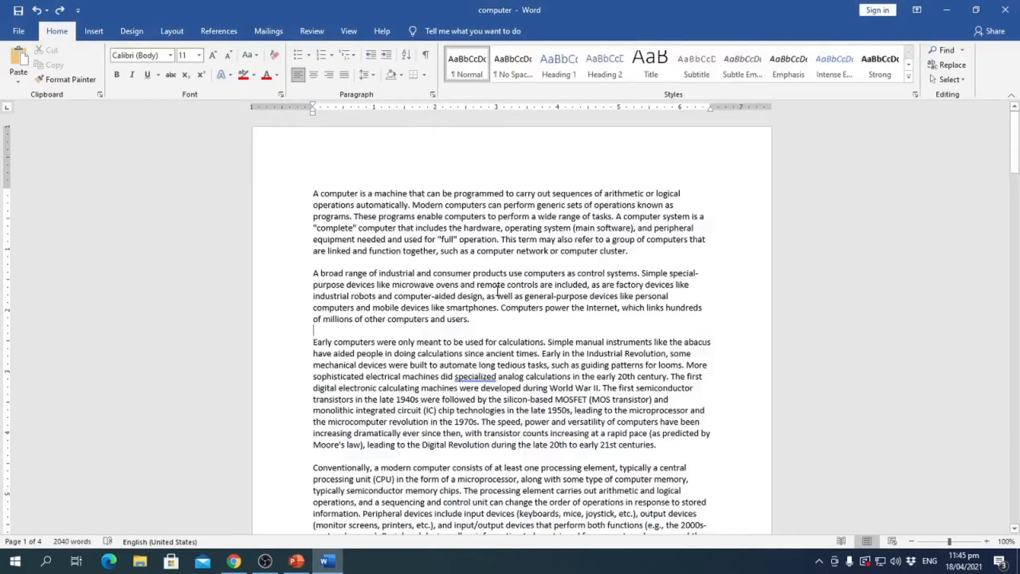
Insert a page number at the top of the page using the Accent Bar 2 style under Page X.
click(95, 33)
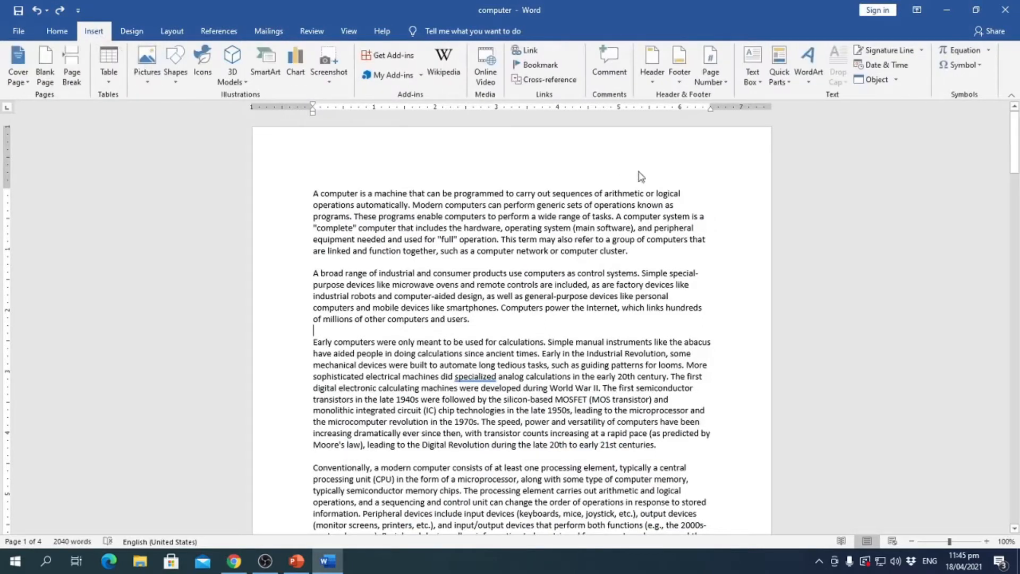
click(728, 85)
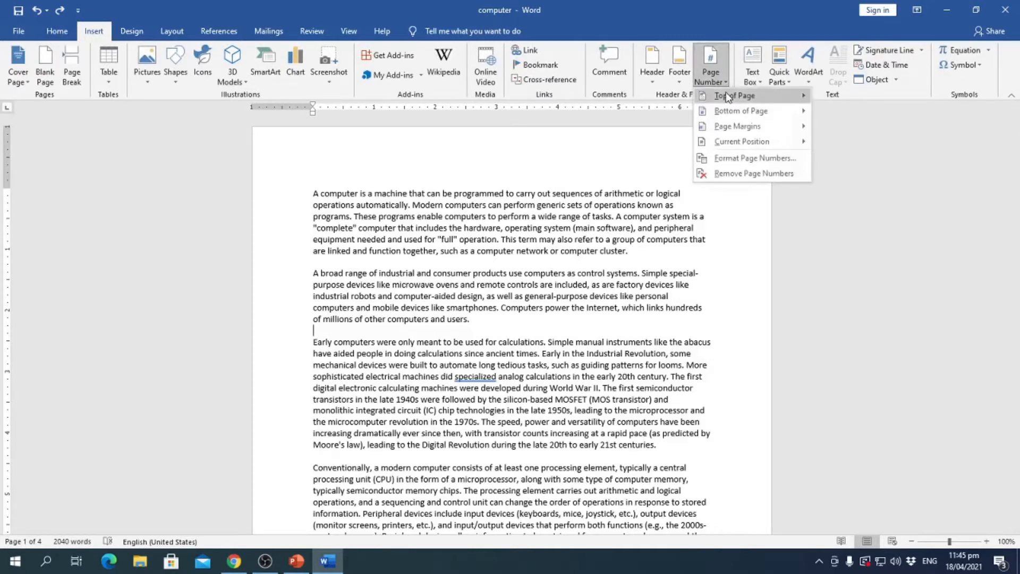
mouse_move(729, 97)
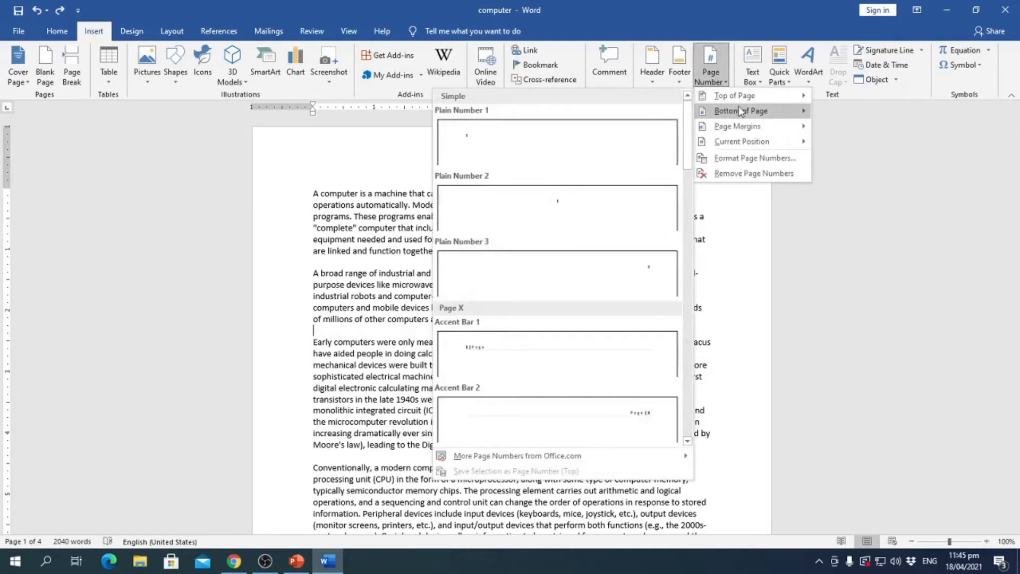
mouse_move(741, 113)
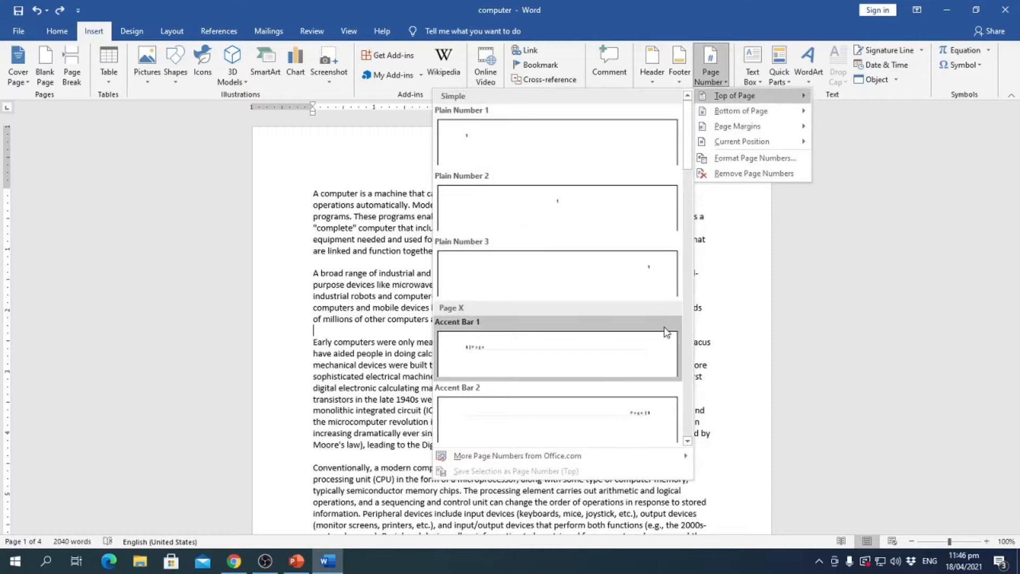
scroll(658, 321, down, 6)
scroll(658, 321, down, 8)
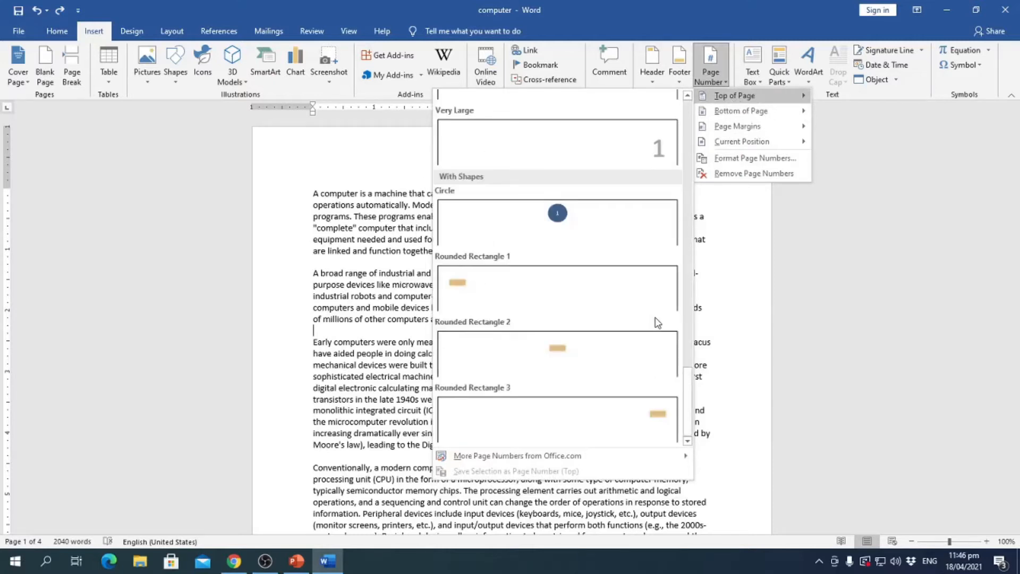
scroll(657, 322, up, 15)
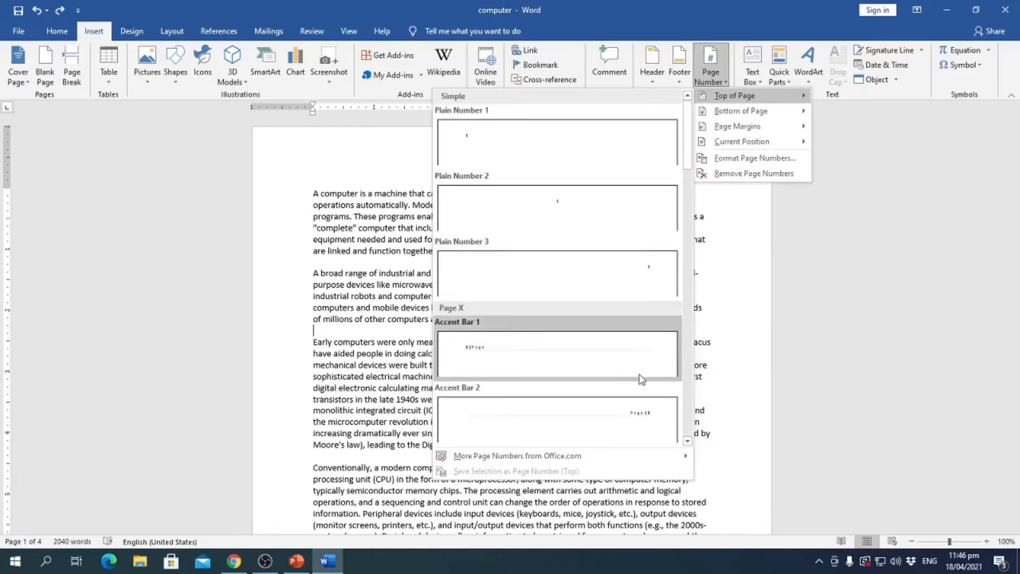
click(634, 417)
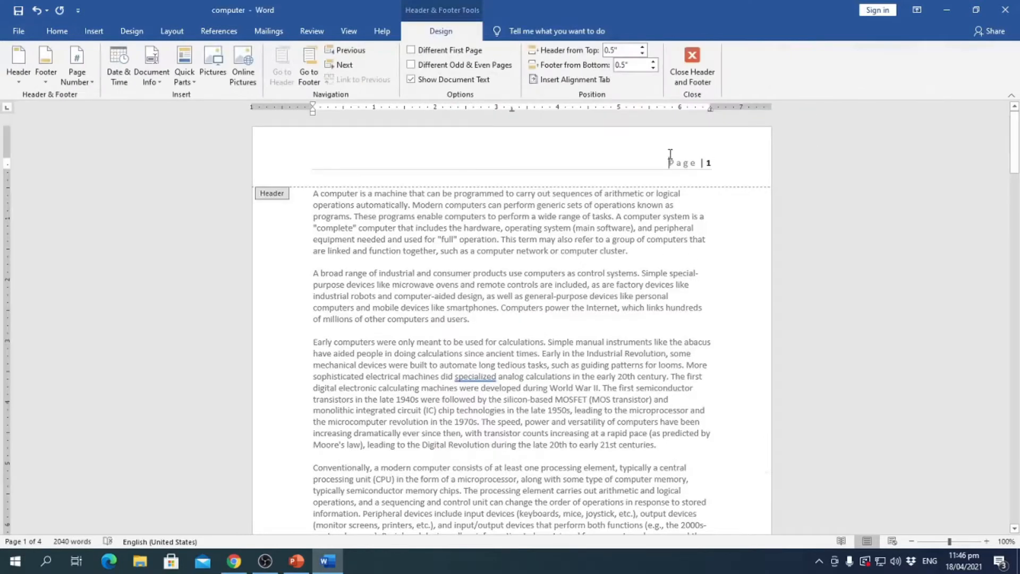
Review the header page numbers through to the last page and close header and footer editing.
scroll(652, 314, down, 20)
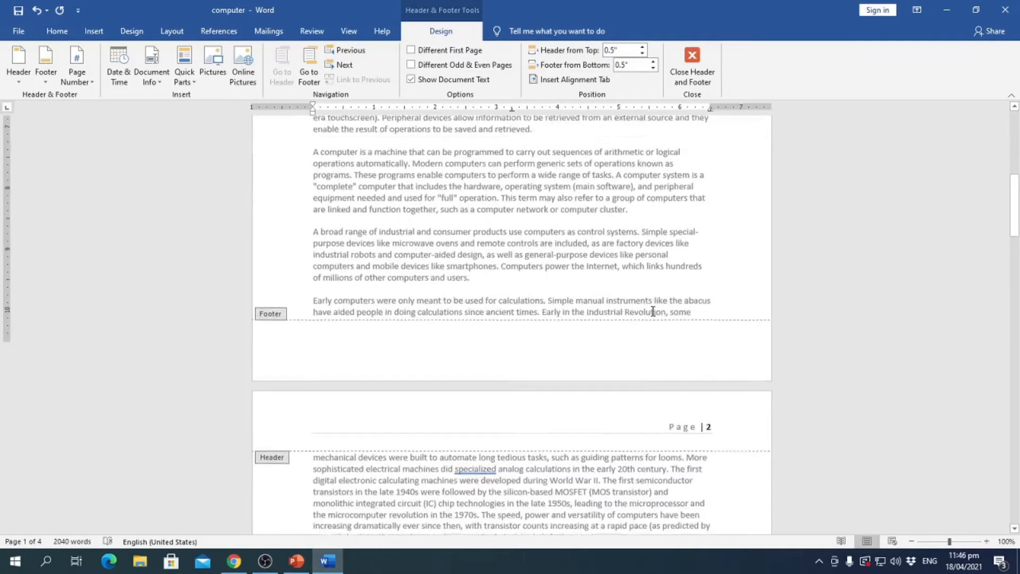
scroll(662, 317, down, 20)
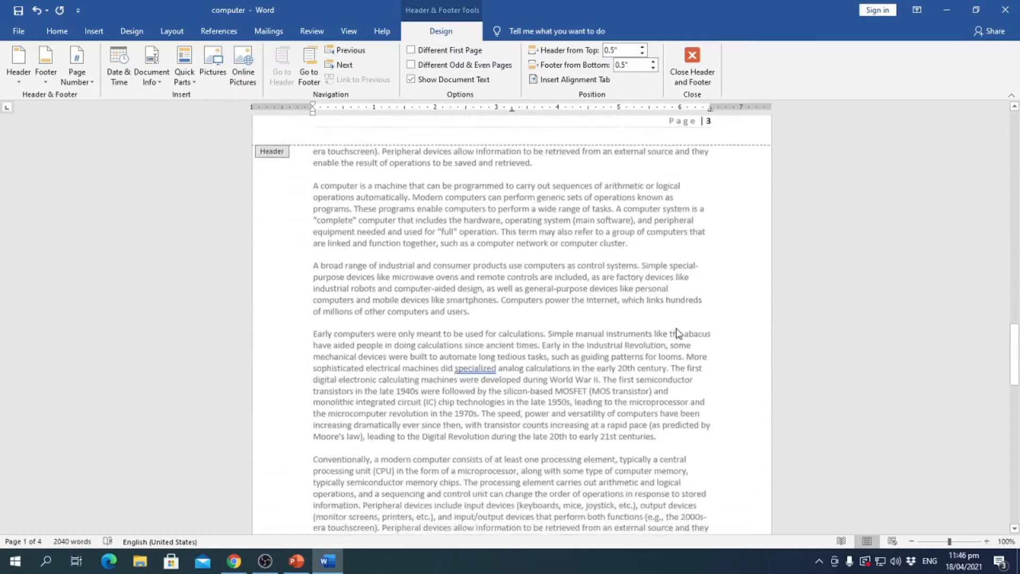
scroll(664, 331, down, 12)
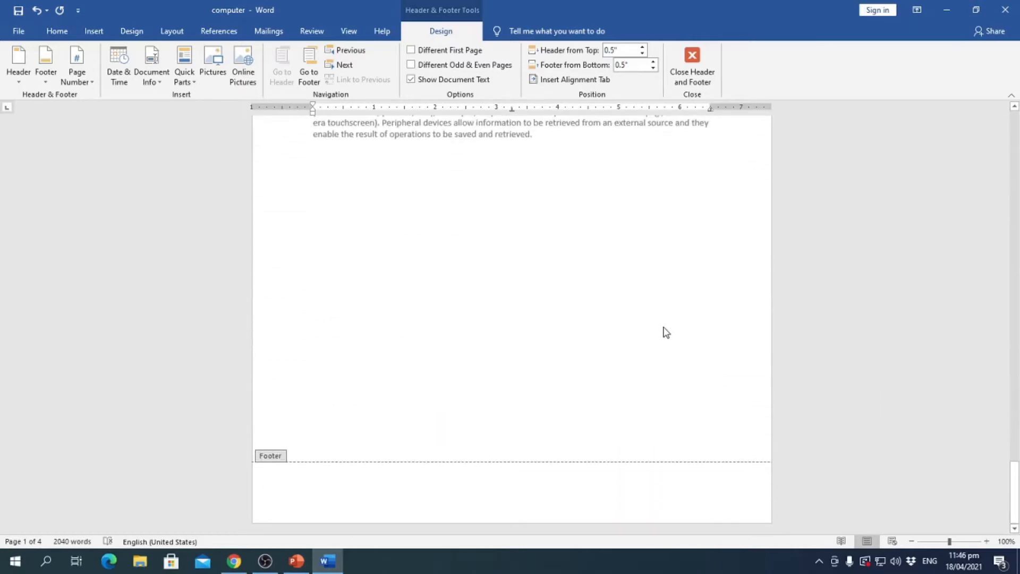
scroll(665, 329, up, 12)
click(692, 61)
scroll(638, 305, up, 5)
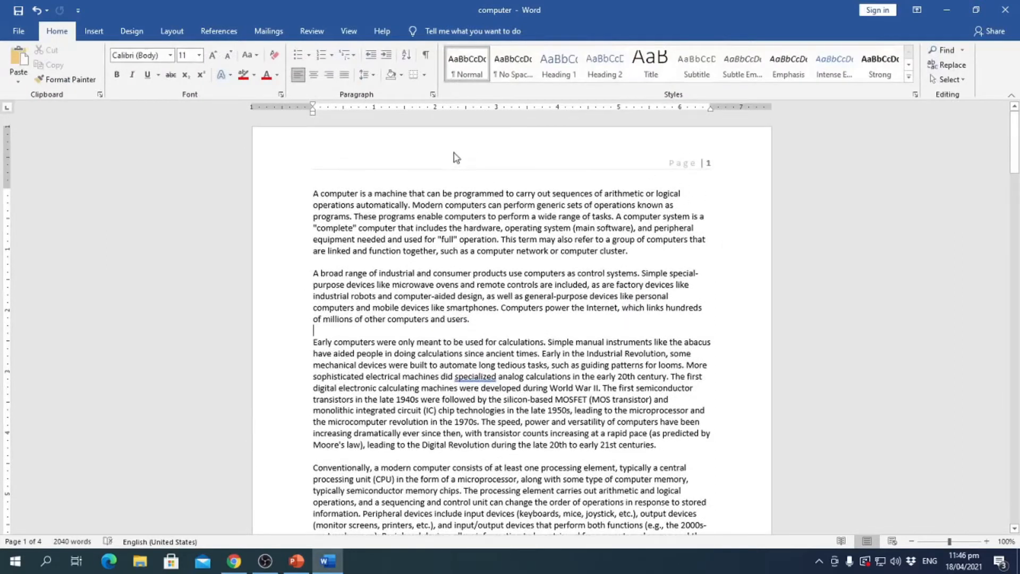
Set the page numbering to start at 5 and check the numbers in the document.
click(94, 33)
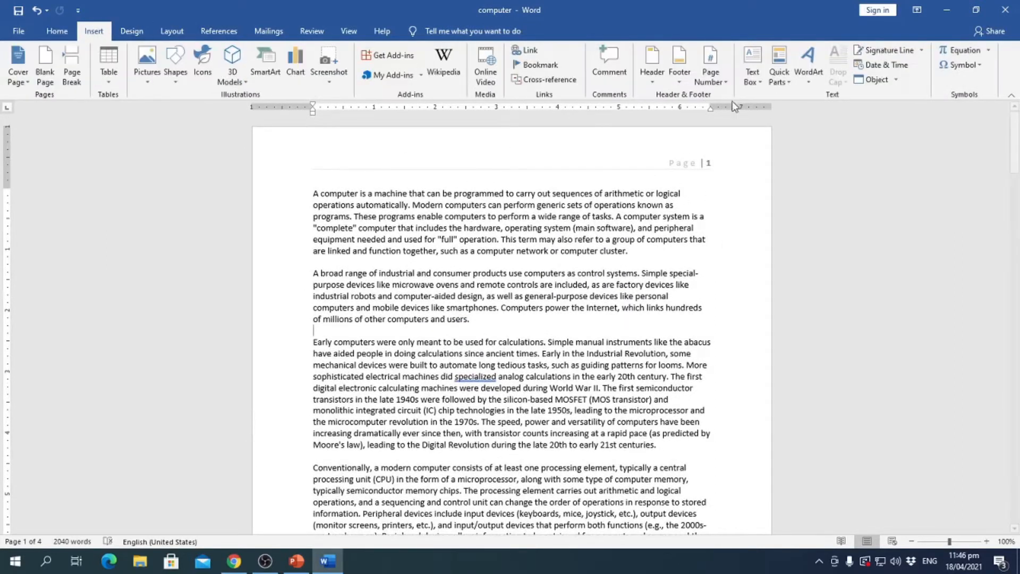
click(726, 85)
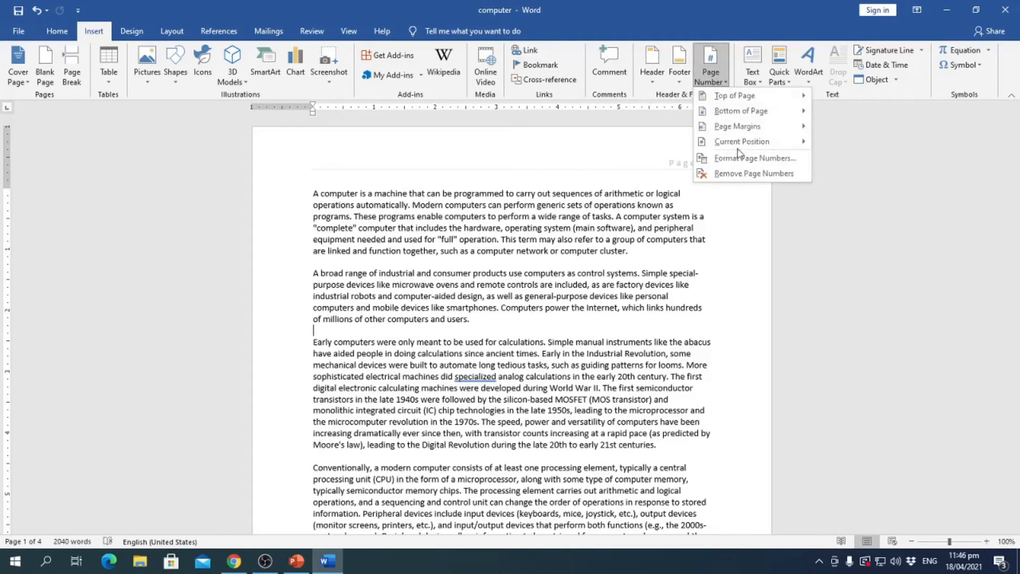
click(765, 158)
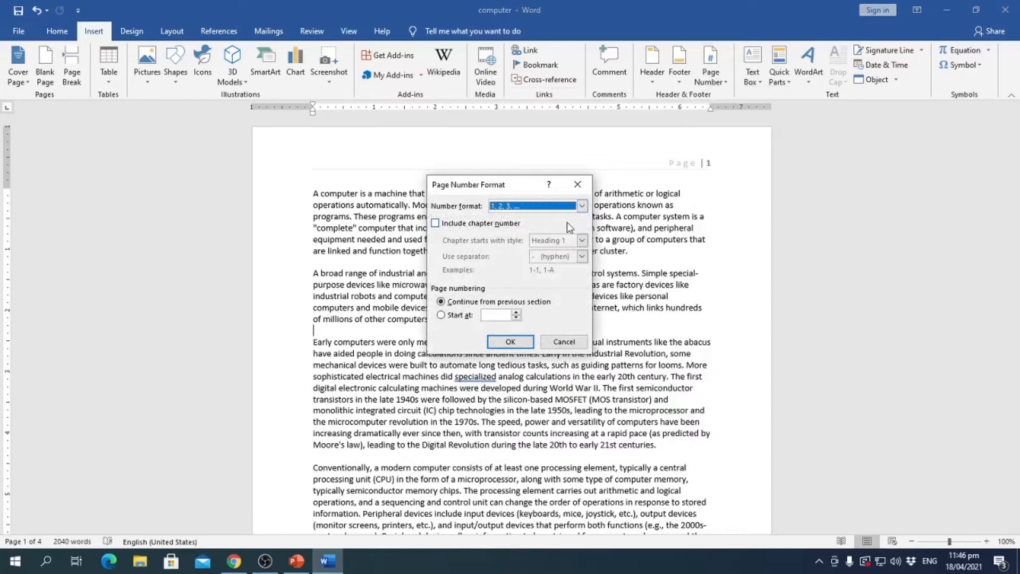
click(582, 205)
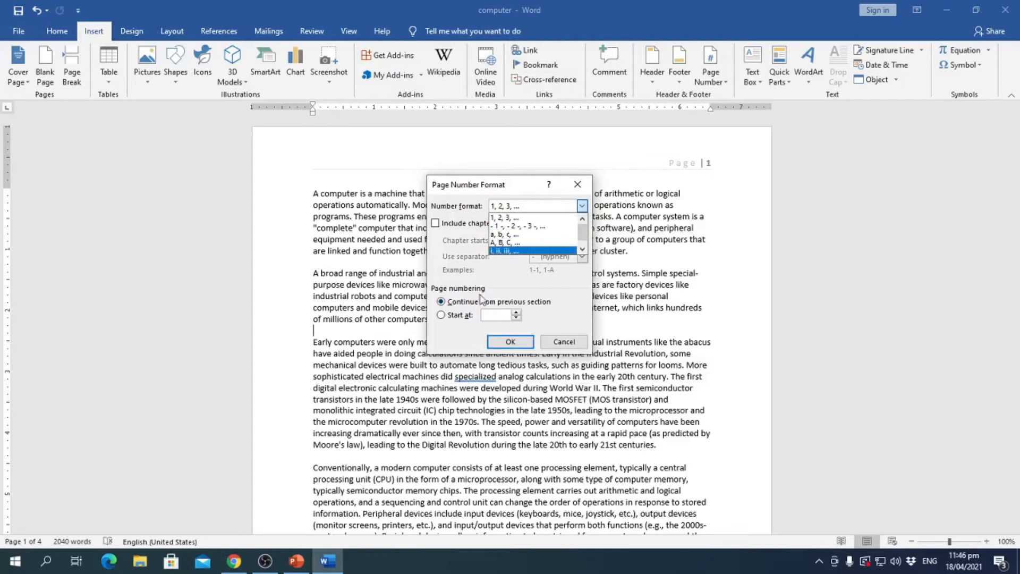
click(455, 316)
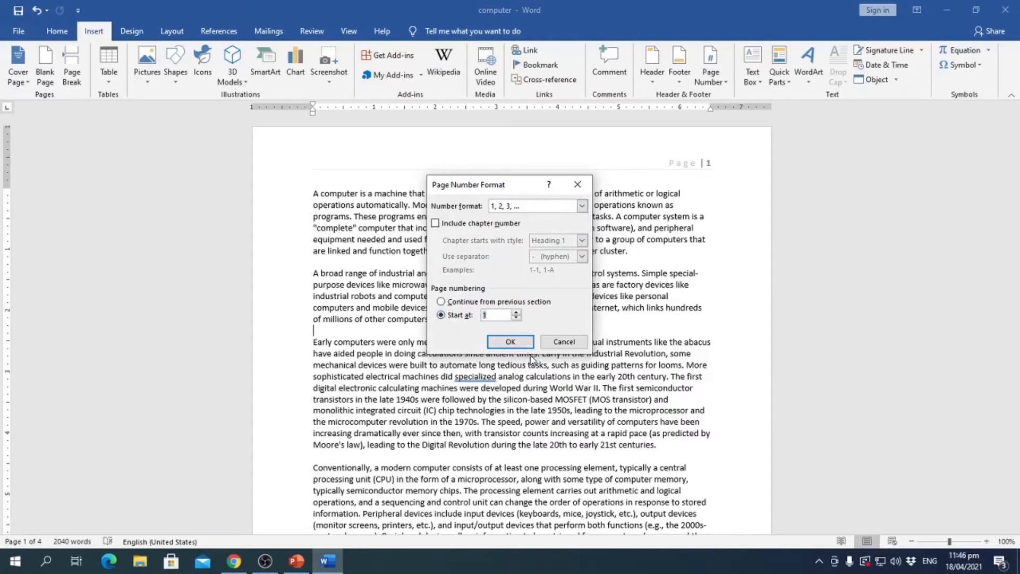
text(3)
key(BackSpace)
text(5)
click(511, 342)
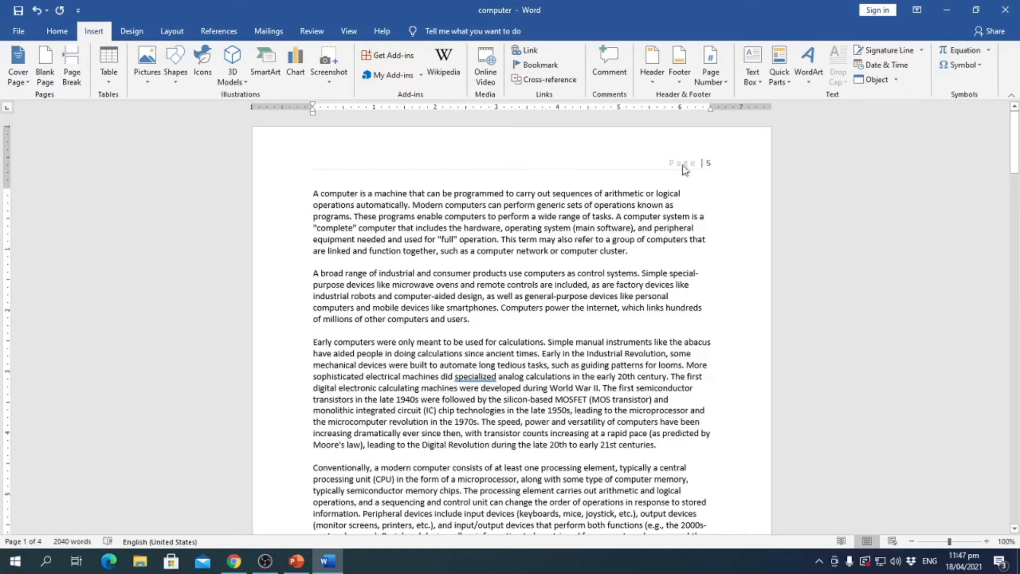
scroll(691, 214, down, 10)
scroll(694, 214, up, 10)
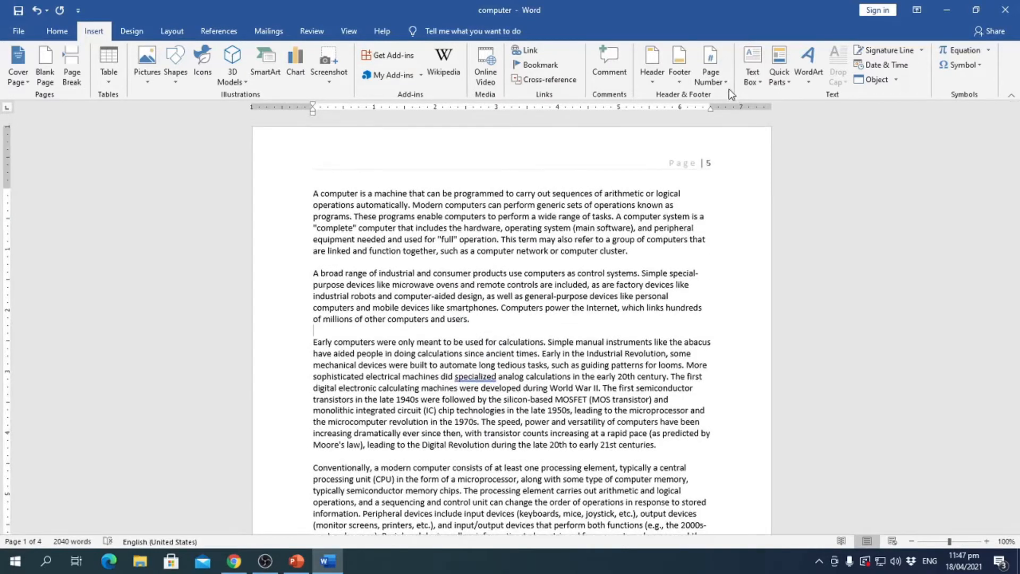
click(726, 84)
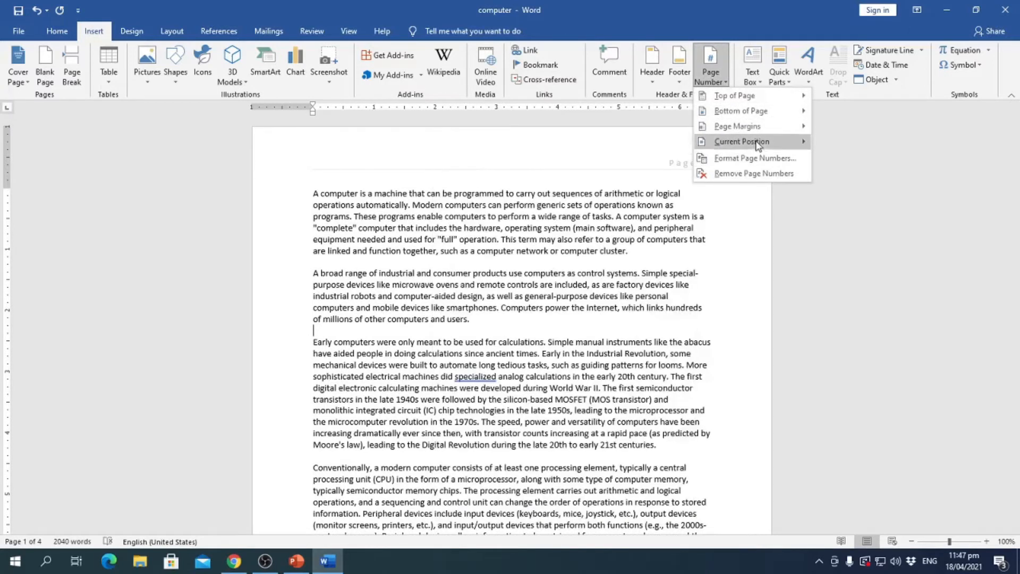
mouse_move(765, 117)
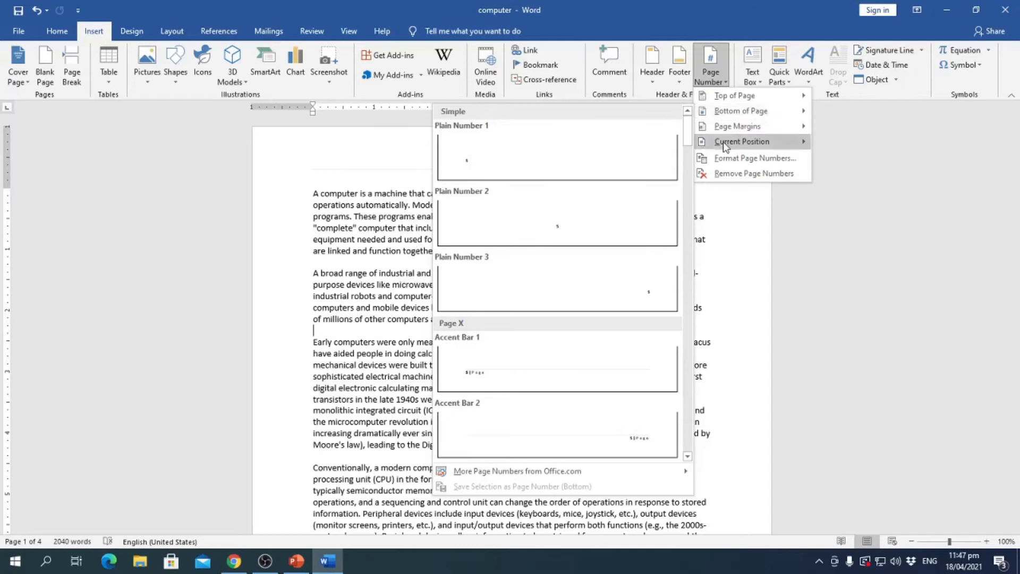
mouse_move(732, 146)
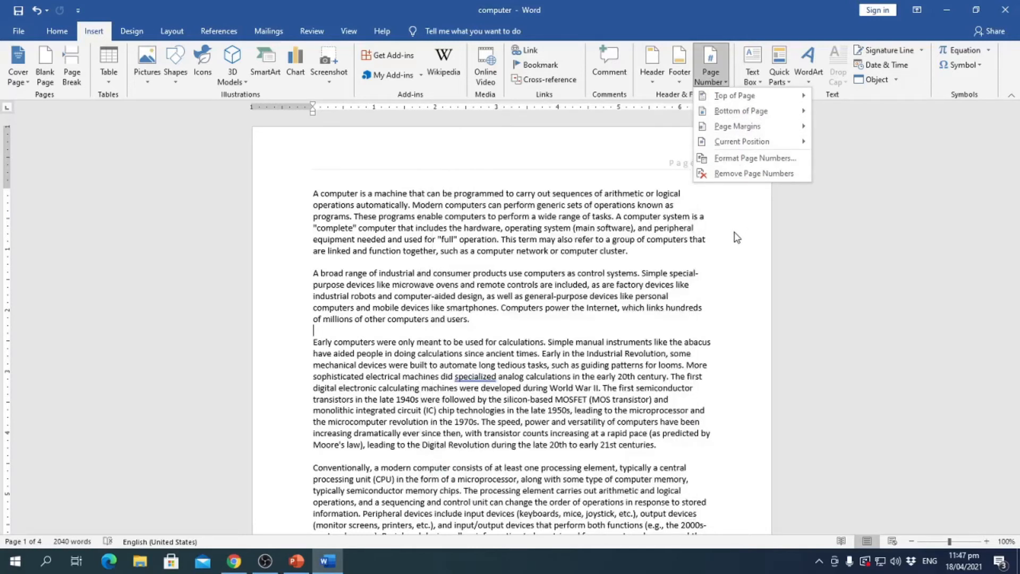
click(736, 237)
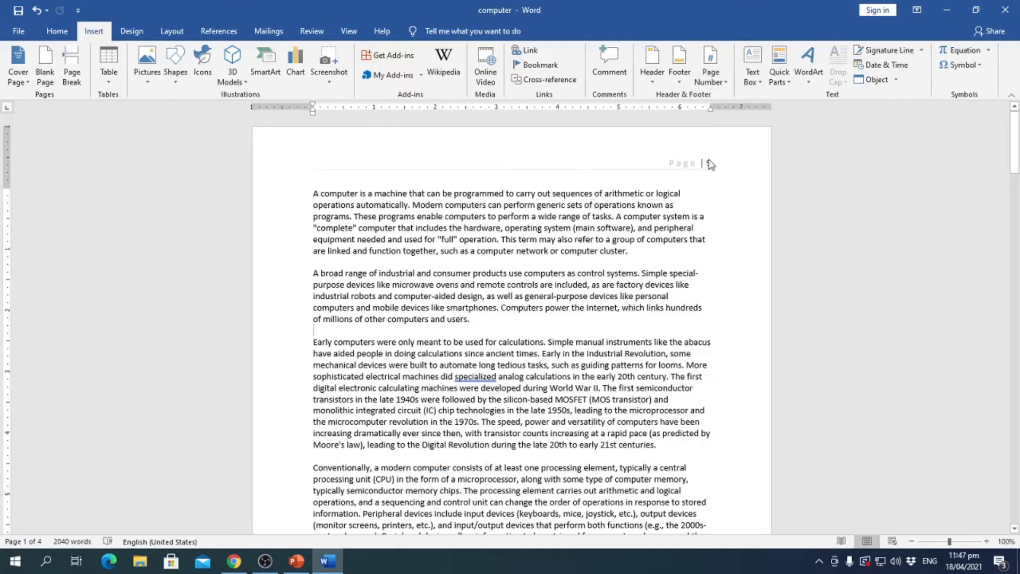
Remove the page numbers from the document and look through the pages.
click(726, 84)
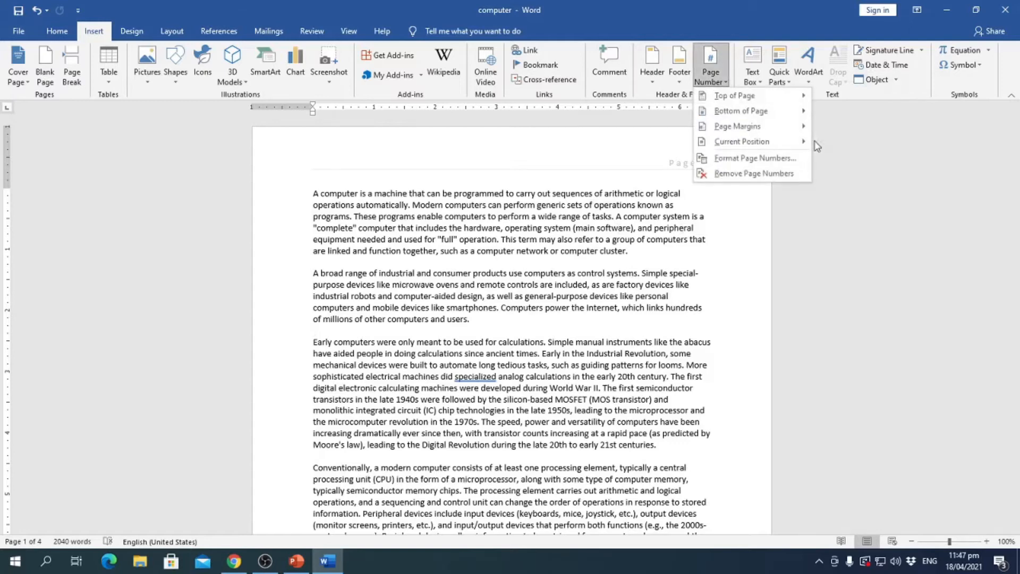
click(749, 175)
scroll(609, 338, down, 10)
scroll(609, 339, down, 10)
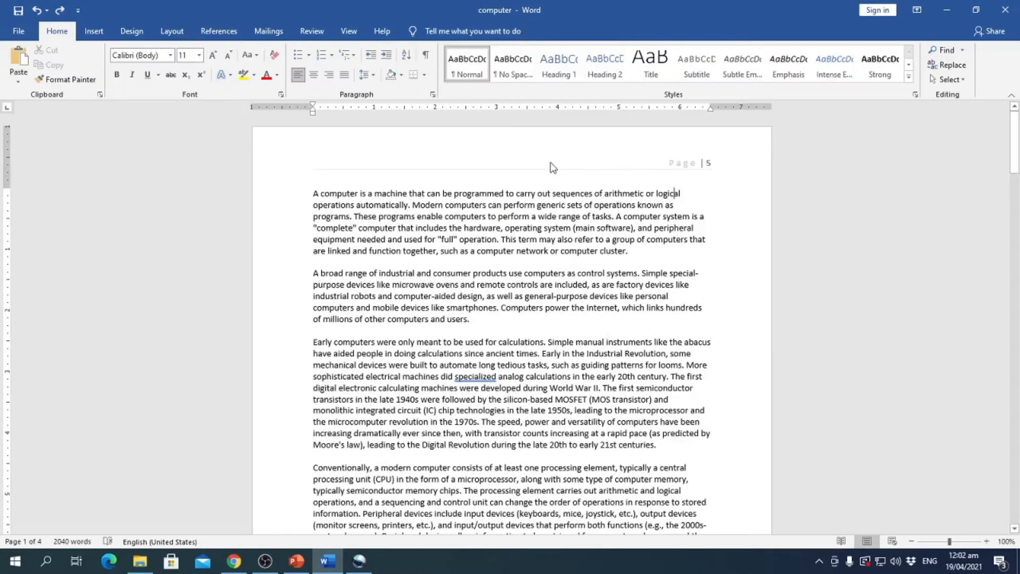
Delete the page number text and the remaining line from the header, and undo the deletions.
double_click(517, 162)
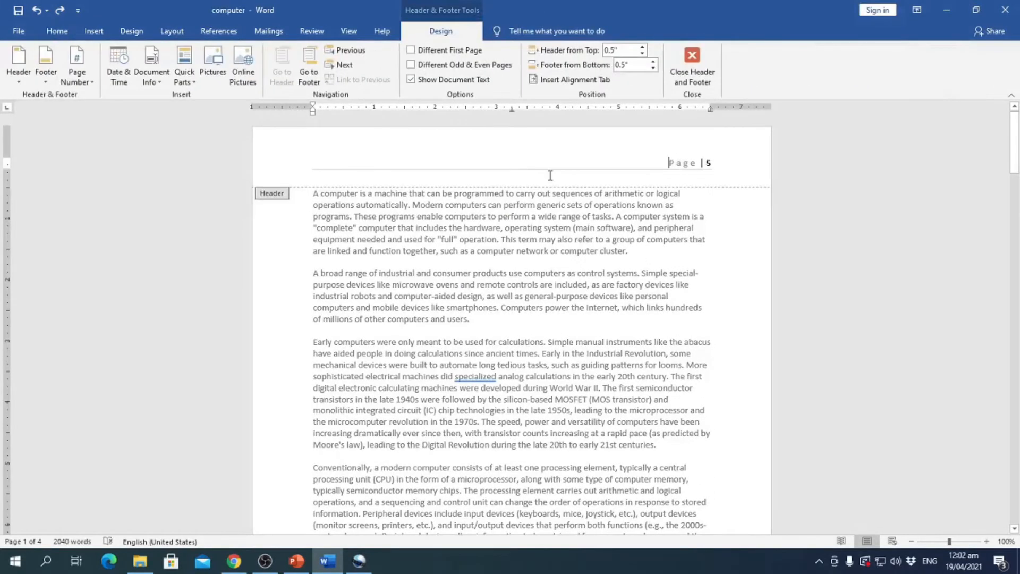
key(ctrl+a)
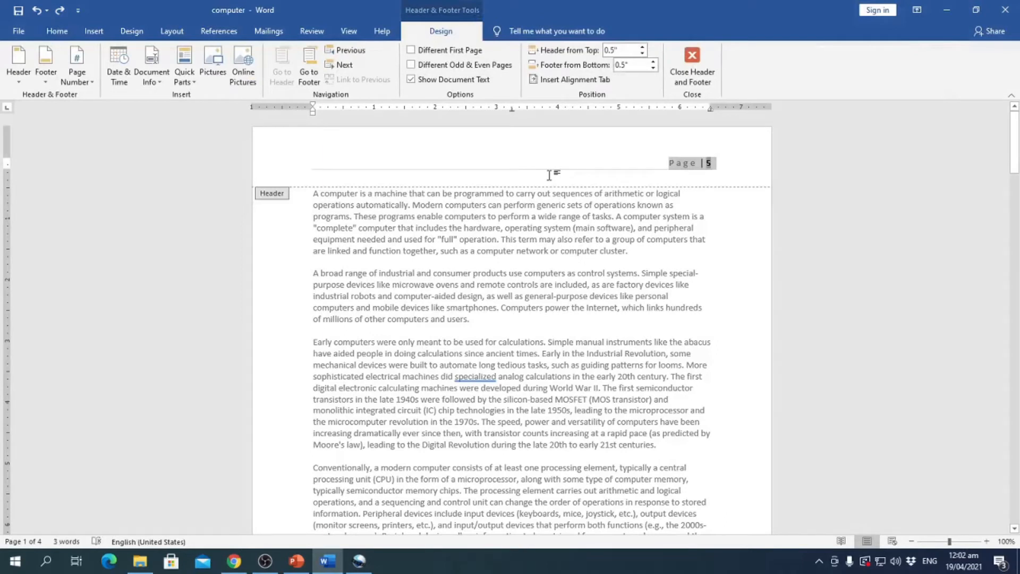
key(Delete)
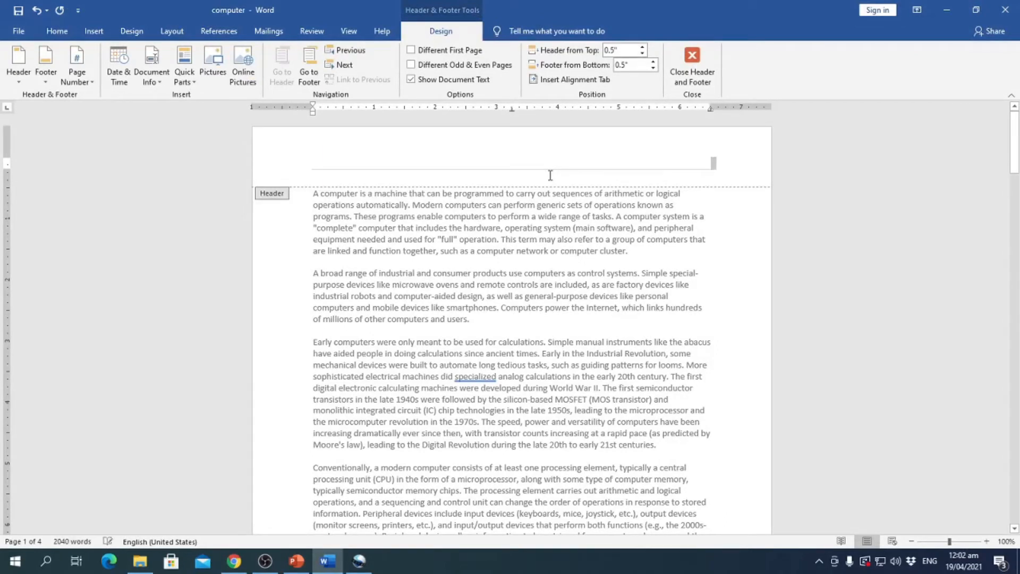
key(Delete)
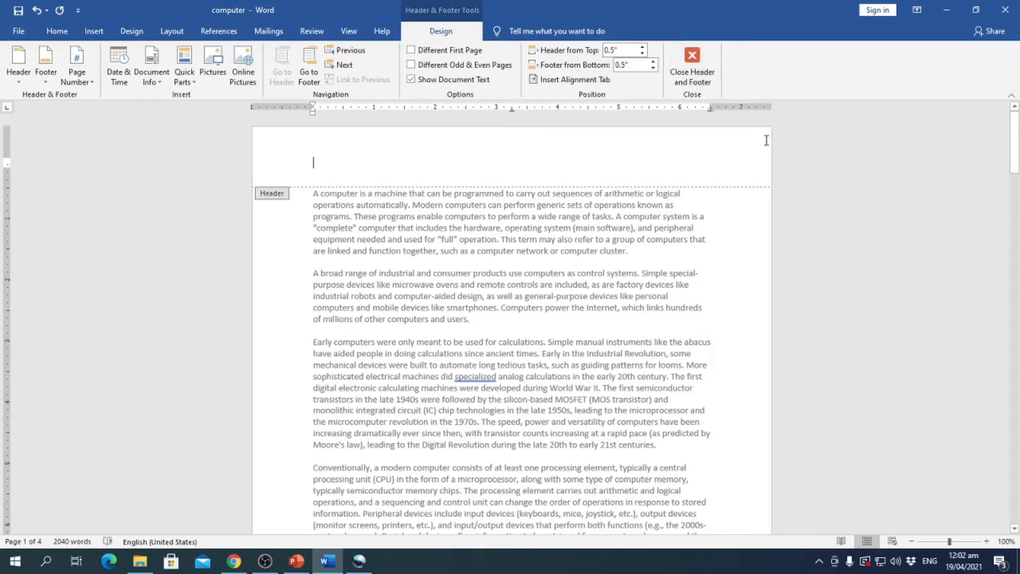
key(ctrl+z)
key(ctrl+y)
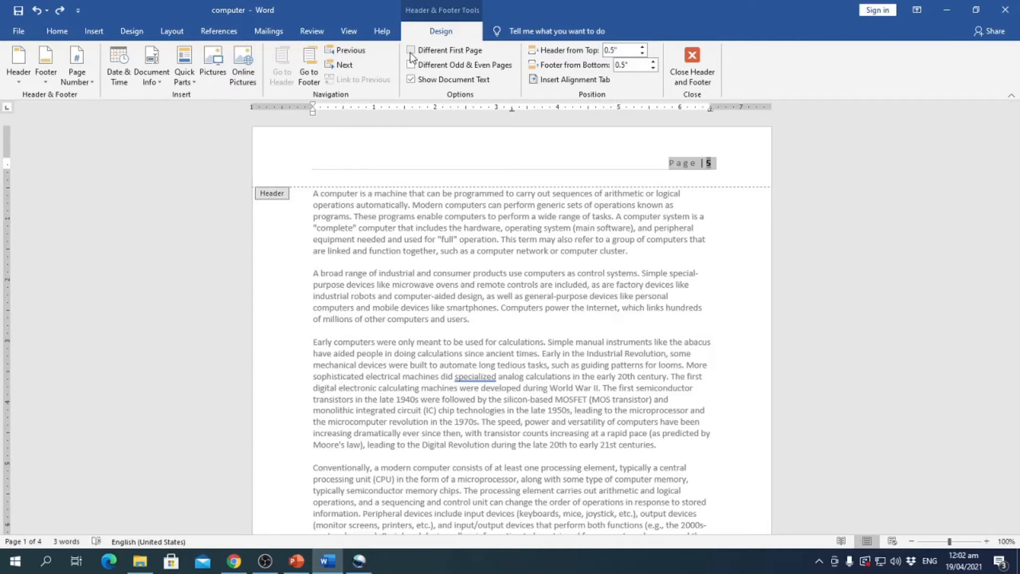
Turn on Different First Page for the header, check the numbering on the following pages, and return to the body text.
scroll(678, 247, down, 5)
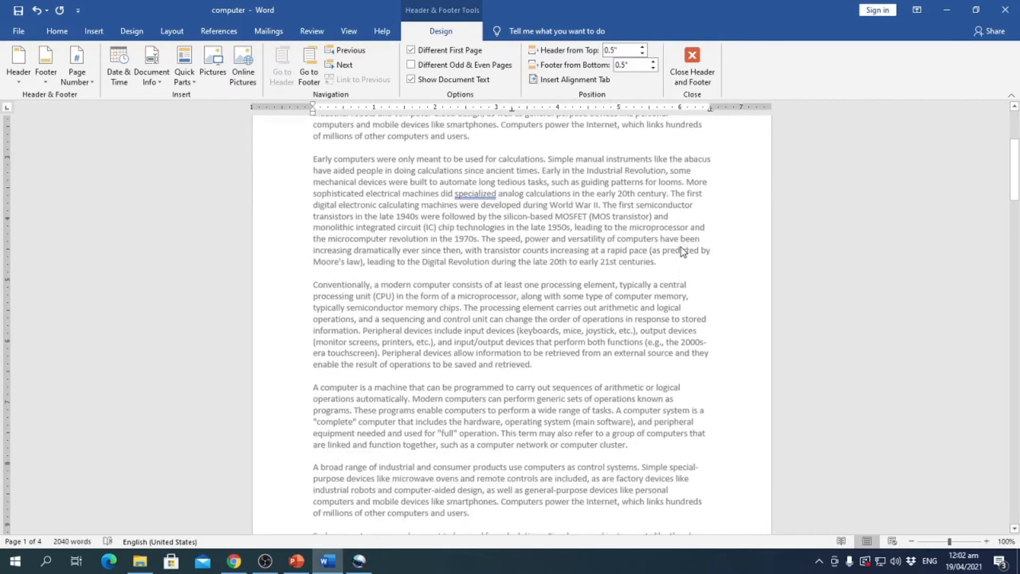
scroll(679, 247, down, 1)
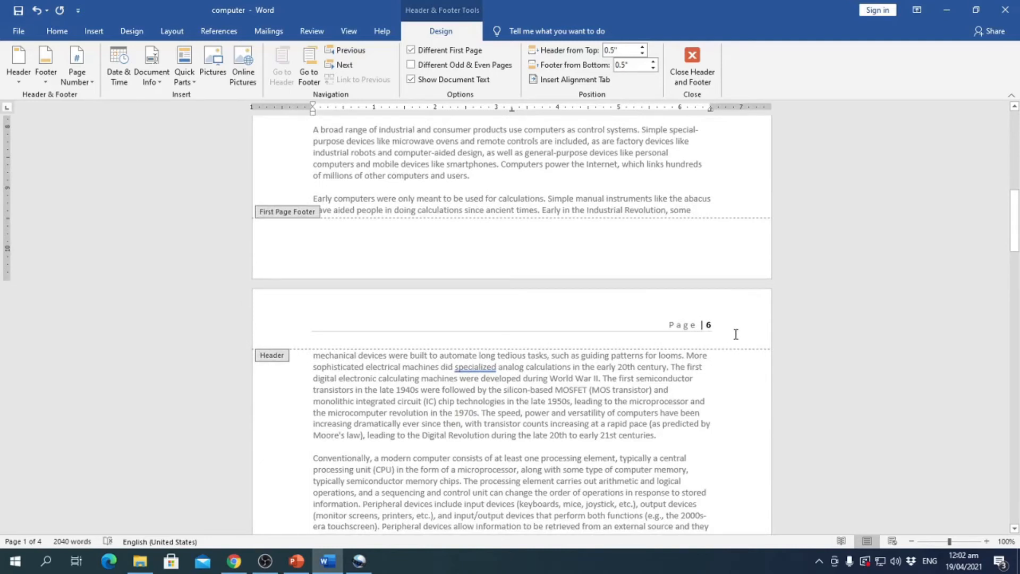
scroll(735, 333, up, 9)
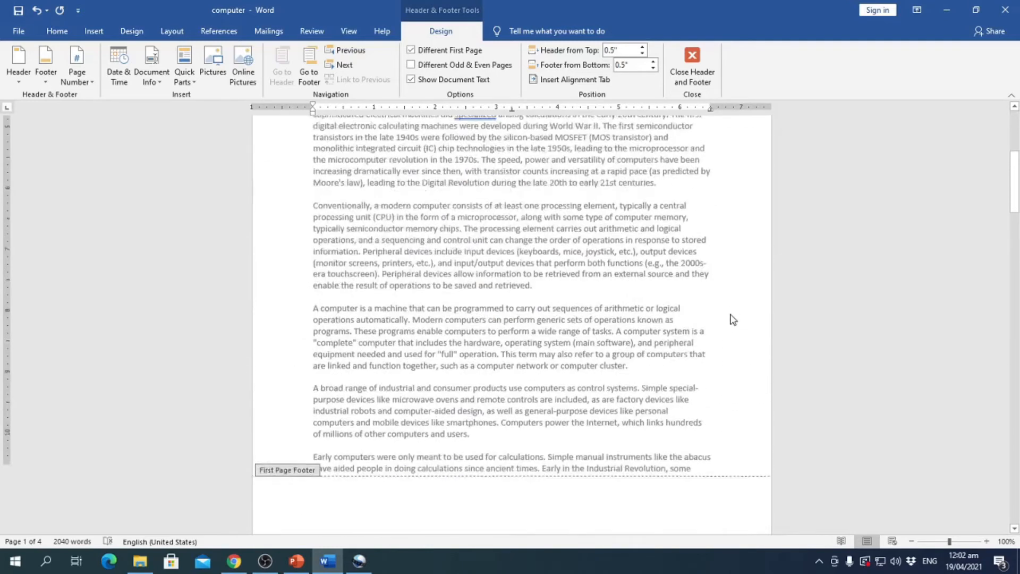
scroll(733, 319, down, 20)
scroll(731, 320, up, 20)
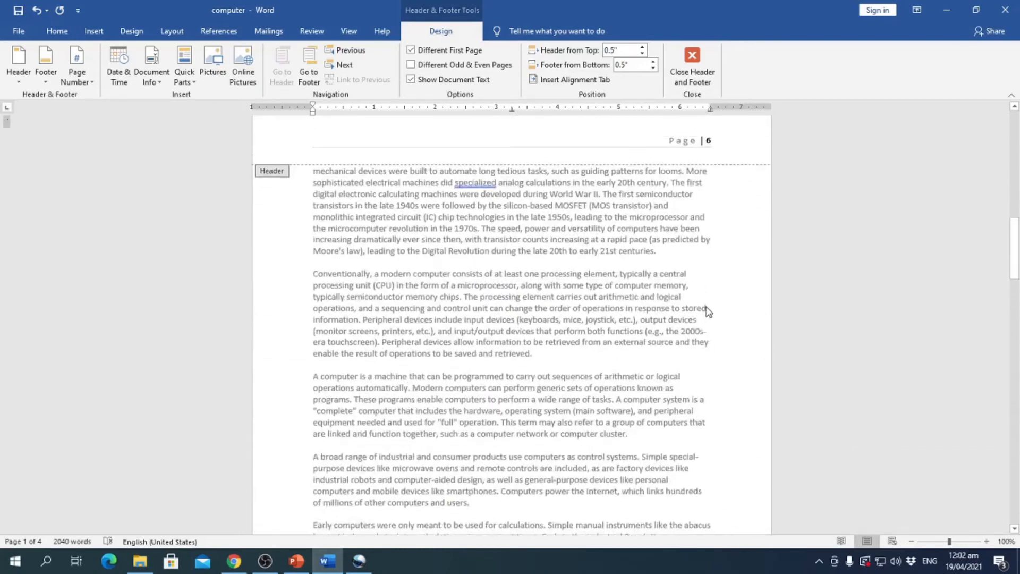
scroll(708, 311, up, 20)
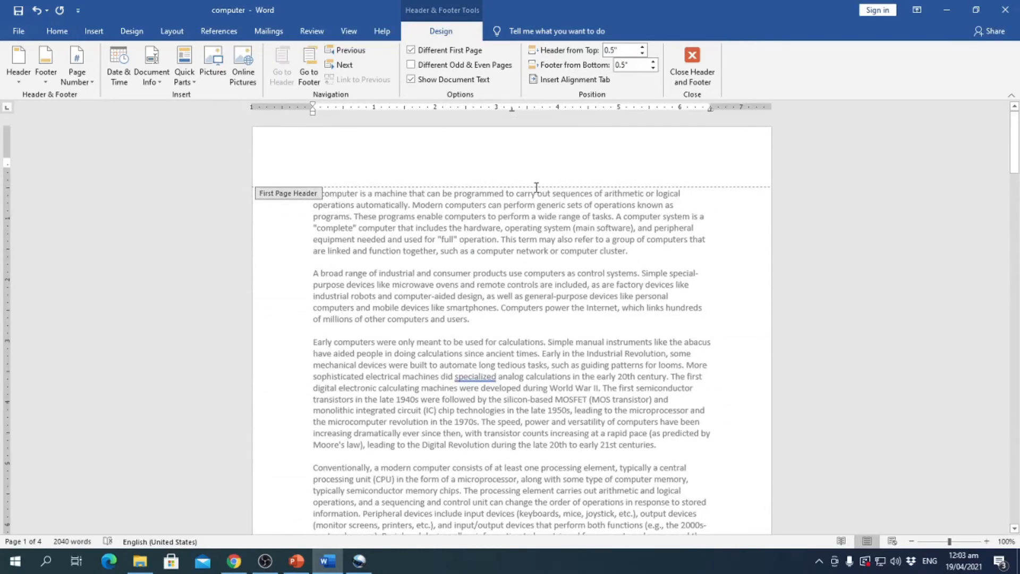
double_click(536, 195)
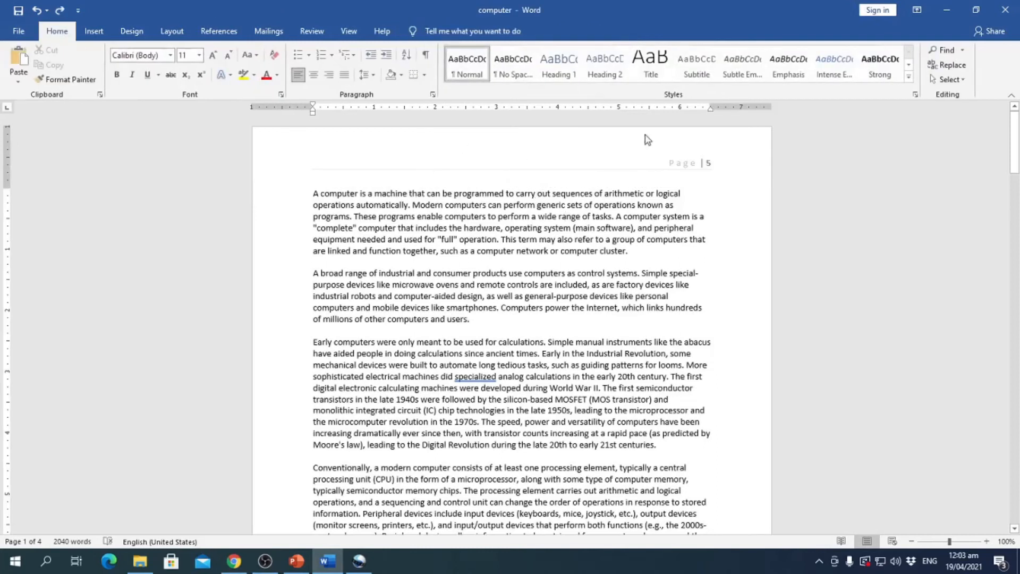
Turn on Different Odd & Even Pages for the header and check the headers on the following pages.
double_click(664, 158)
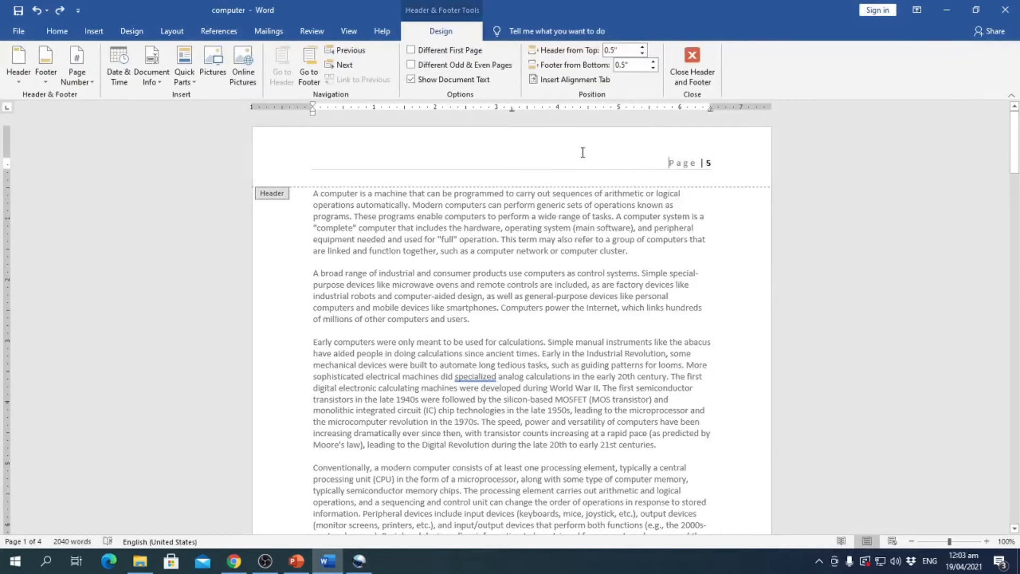
click(410, 65)
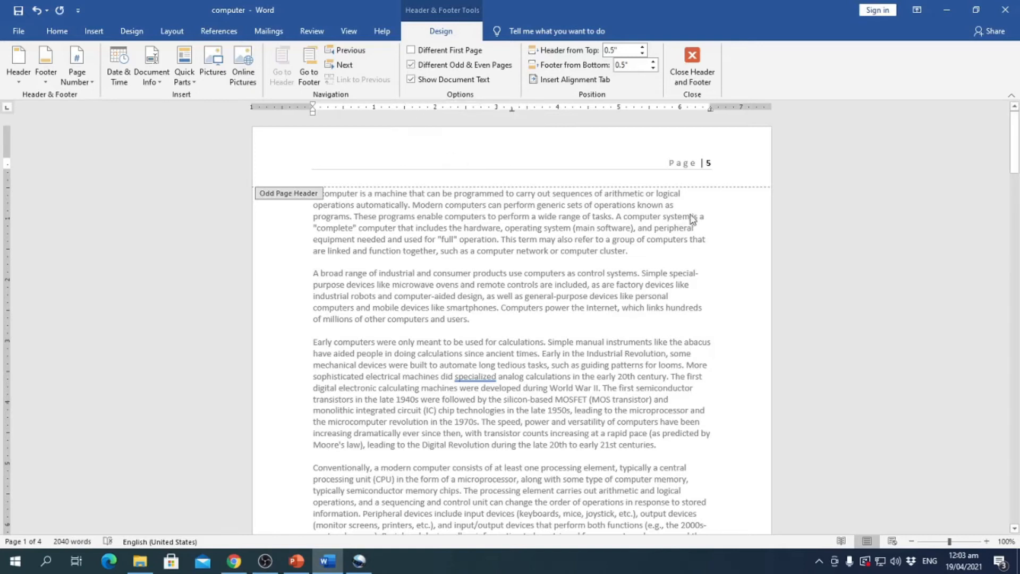
scroll(706, 201, down, 5)
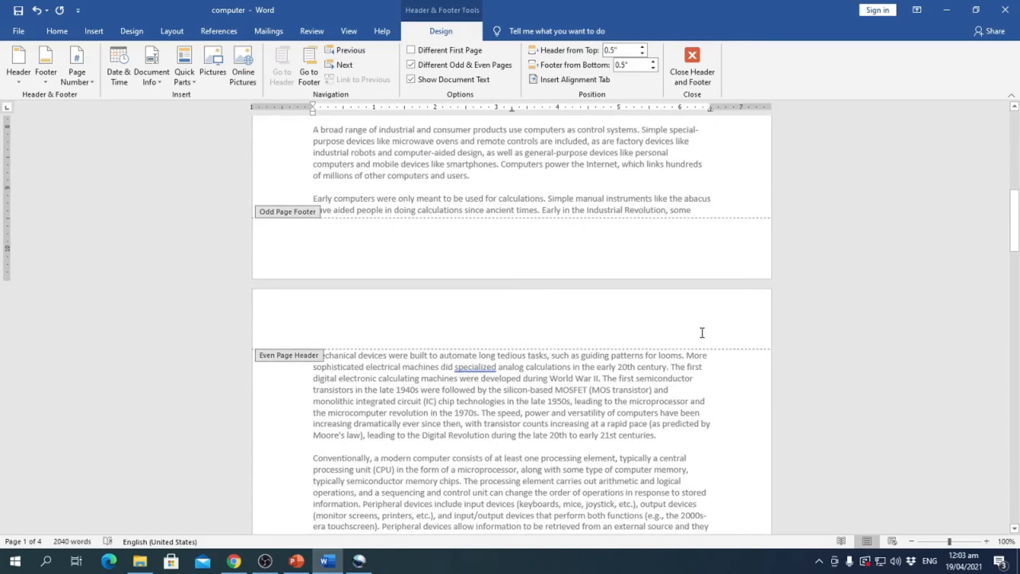
scroll(701, 332, down, 15)
scroll(698, 341, down, 15)
scroll(674, 341, down, 15)
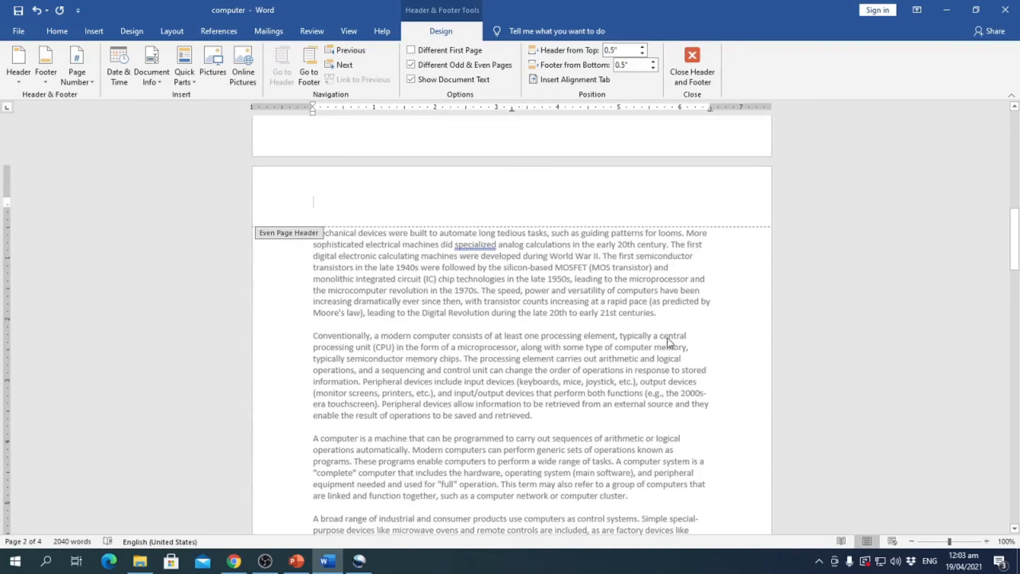
Insert the Accent Bar 1 page number at the top of the page in the even page header.
scroll(661, 350, up, 2)
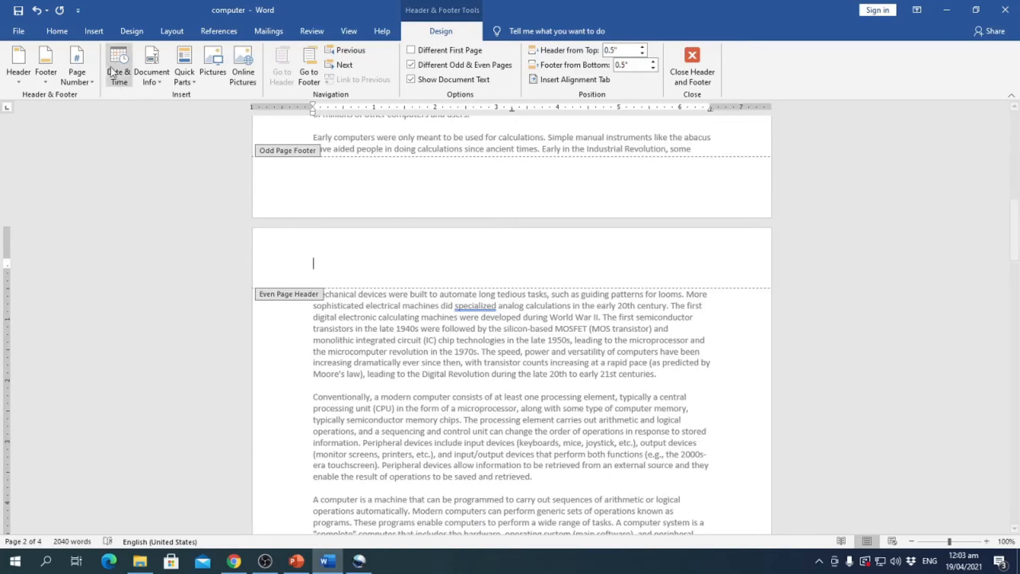
click(93, 32)
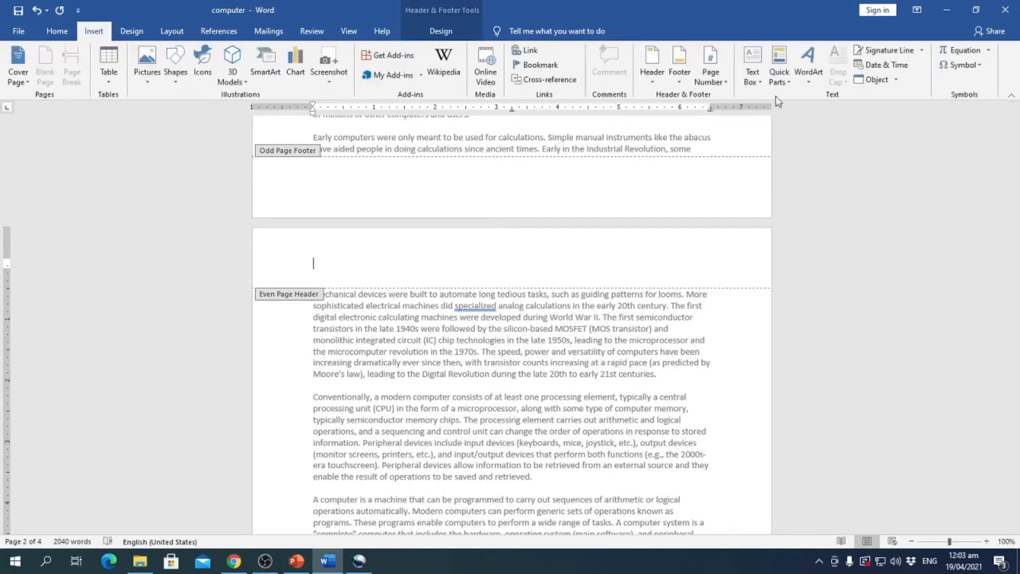
click(726, 81)
mouse_move(742, 96)
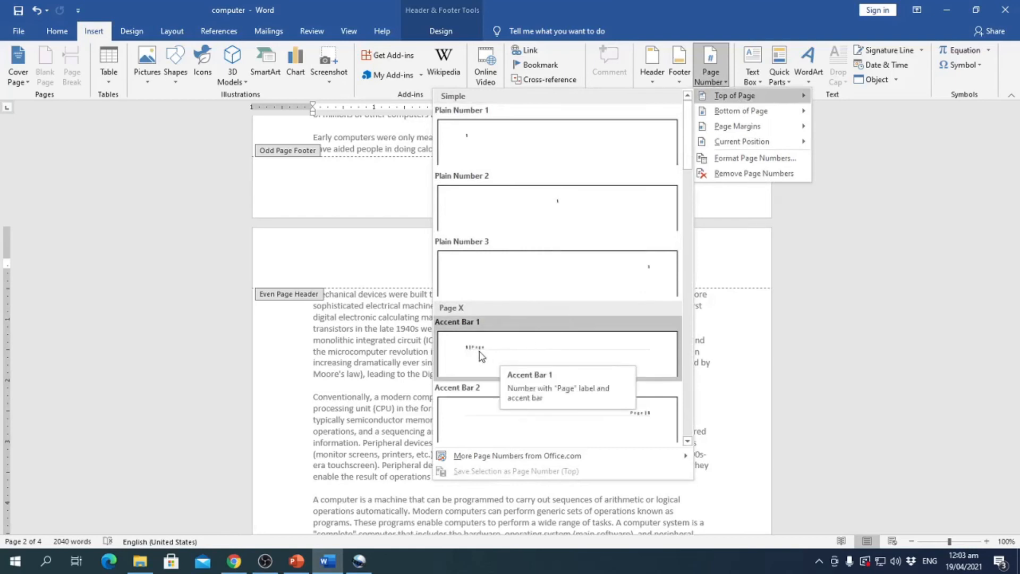
click(481, 357)
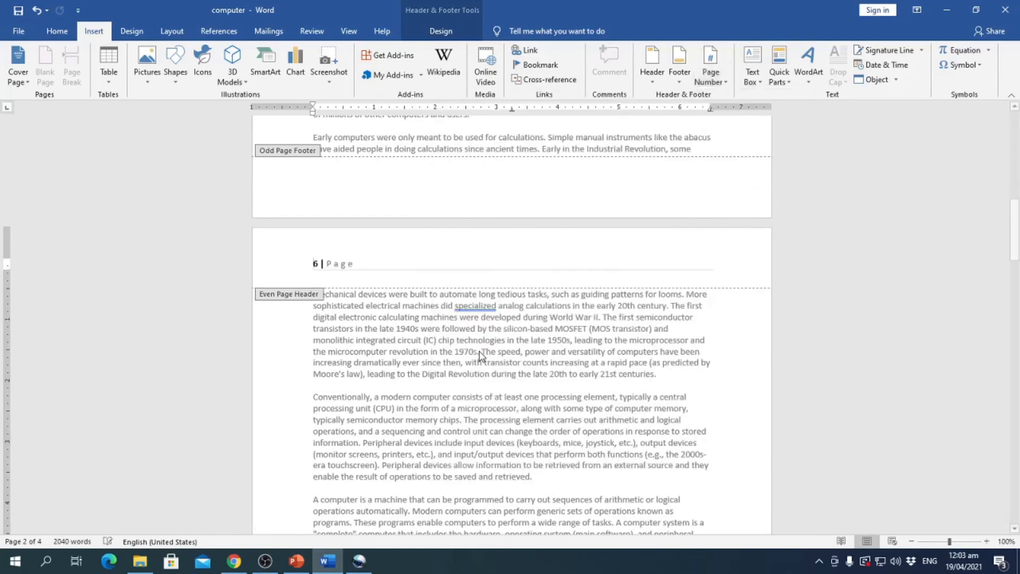
Compare the page numbers in the odd and even page headers, and return to the body text.
scroll(791, 319, up, 10)
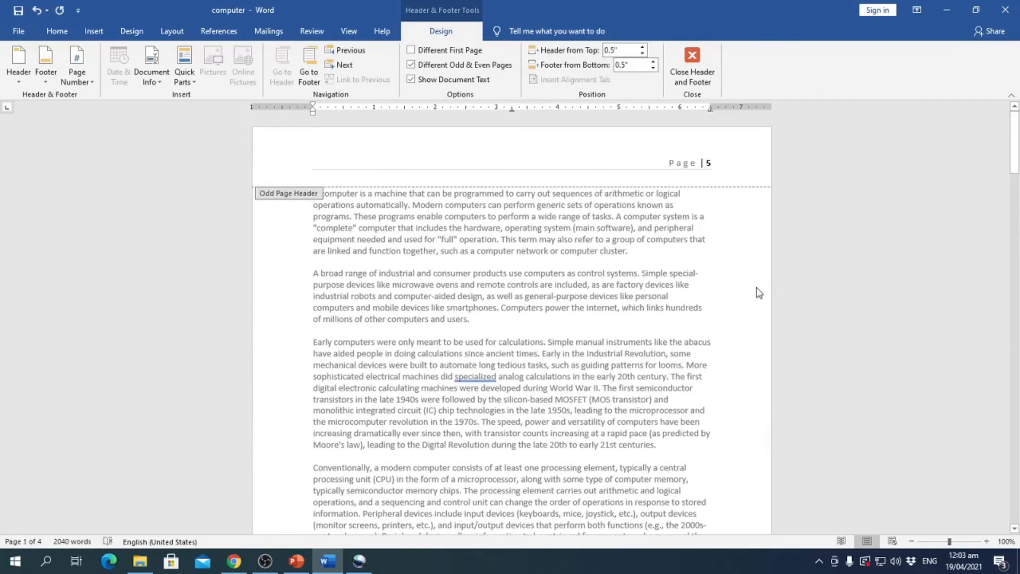
scroll(770, 297, down, 5)
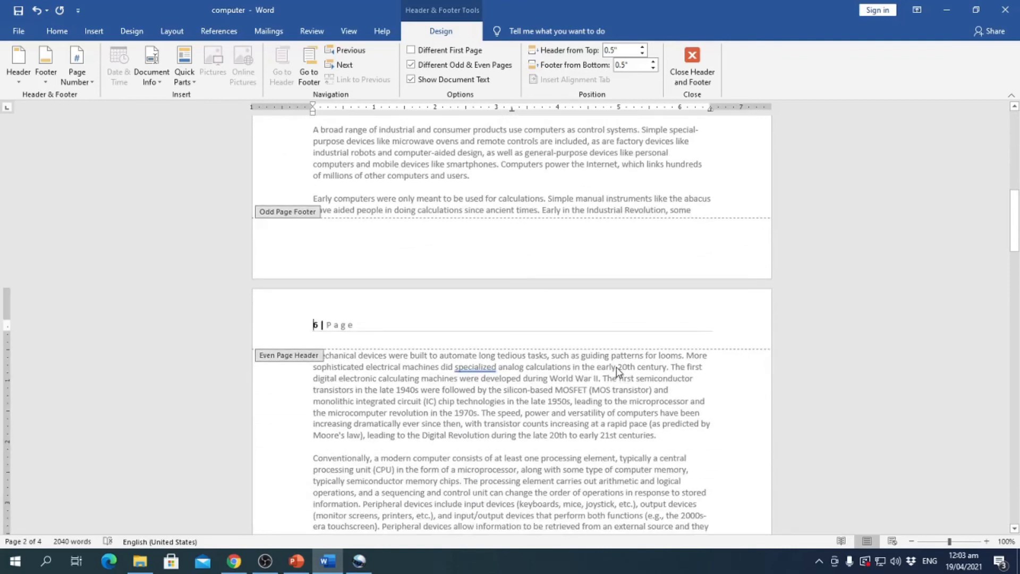
scroll(618, 372, down, 15)
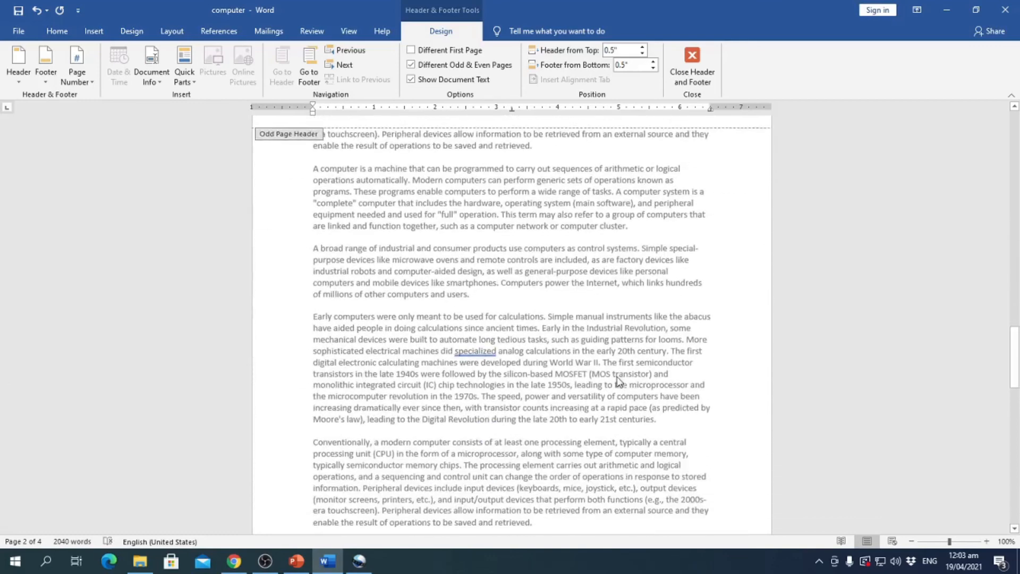
scroll(618, 379, down, 10)
scroll(617, 380, up, 2)
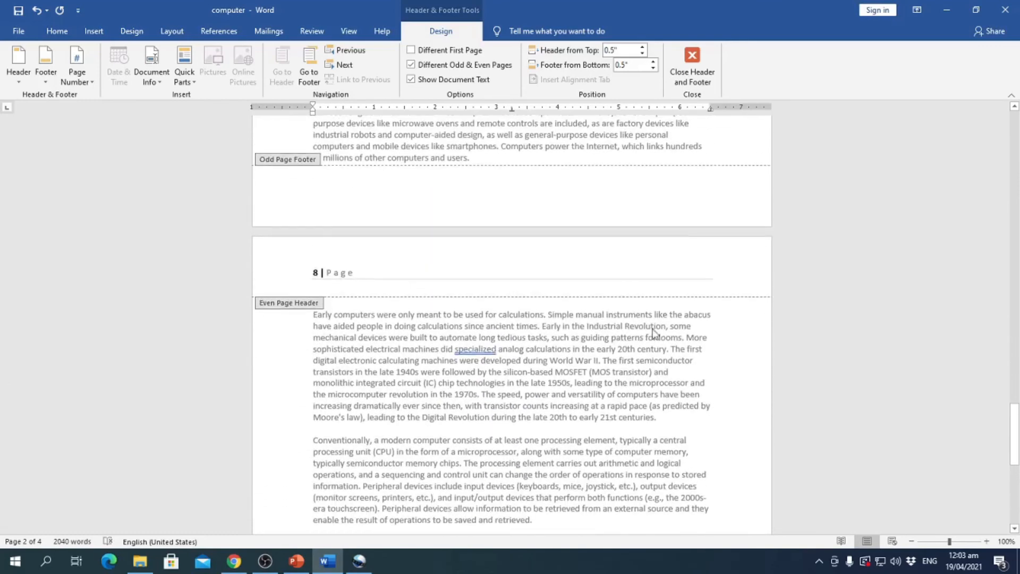
click(692, 64)
Look through the alternating page numbers, return to the first page, and switch to the PowerPoint title slide.
scroll(609, 334, down, 15)
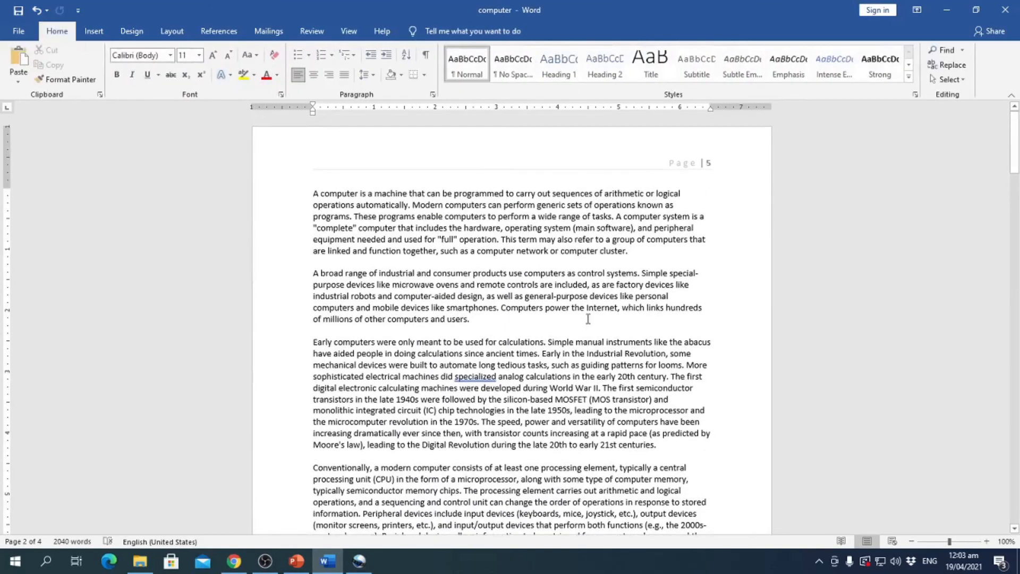
scroll(616, 369, down, 10)
scroll(618, 372, down, 15)
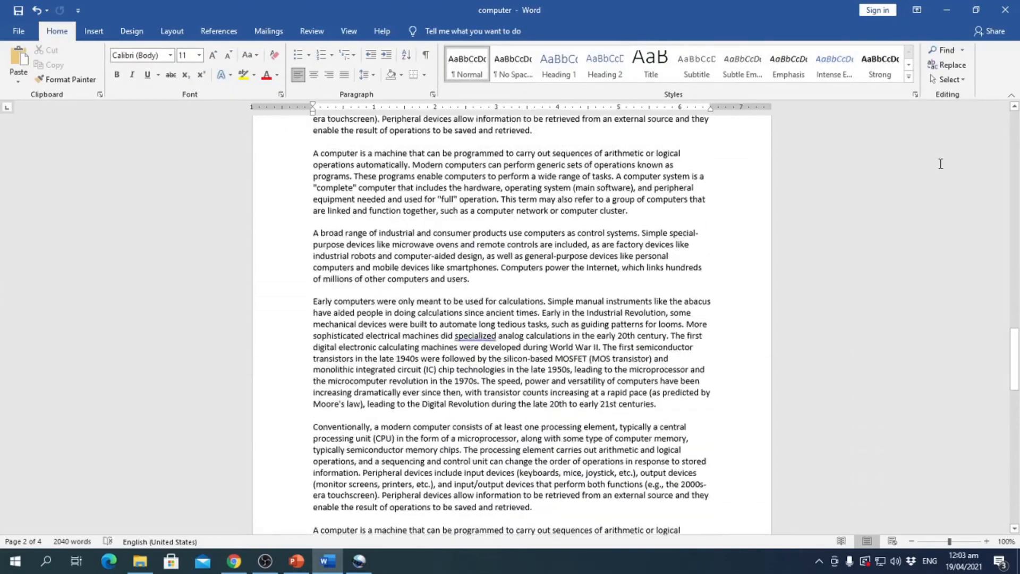
drag(1015, 348, 1015, 121)
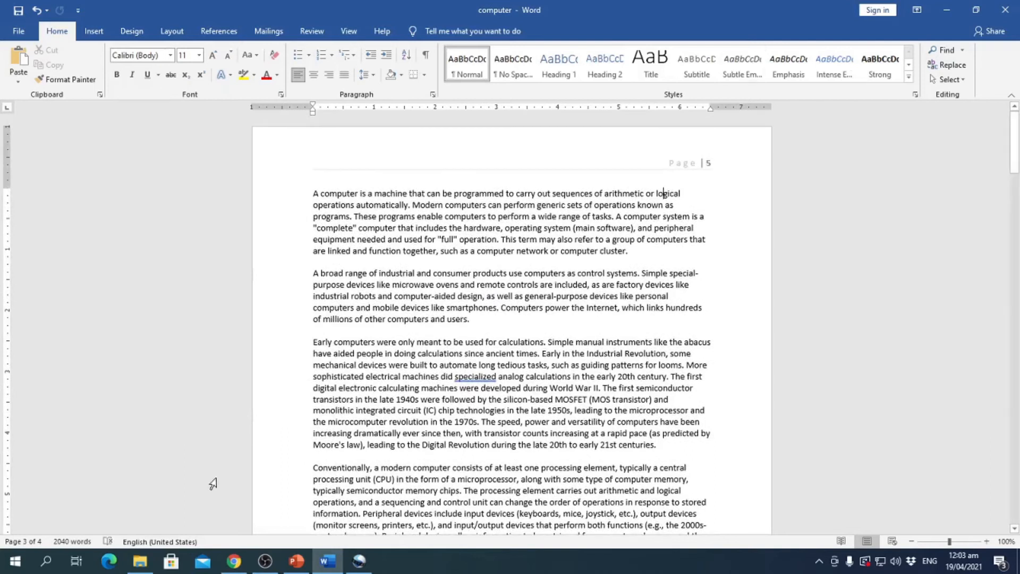
click(308, 560)
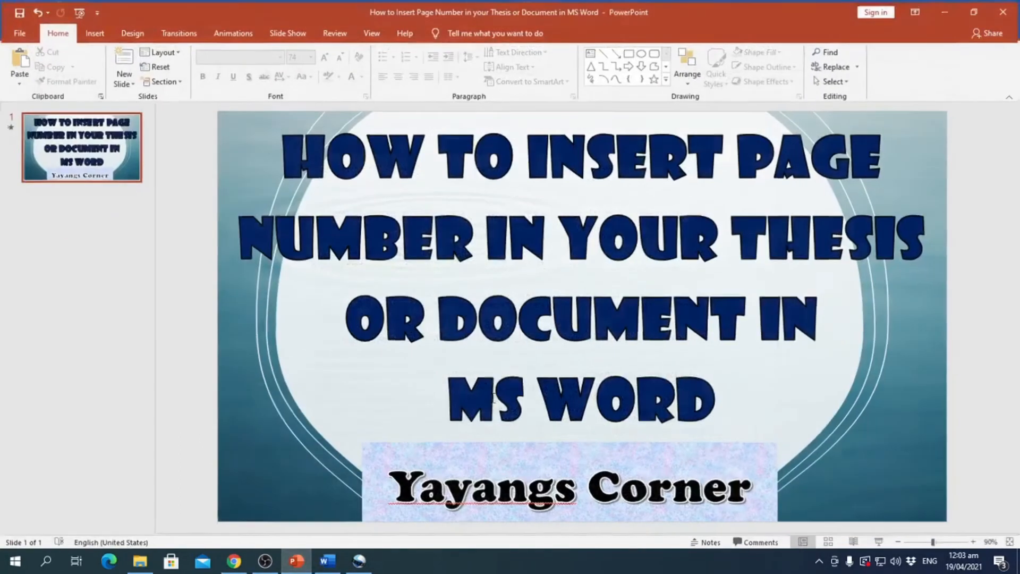